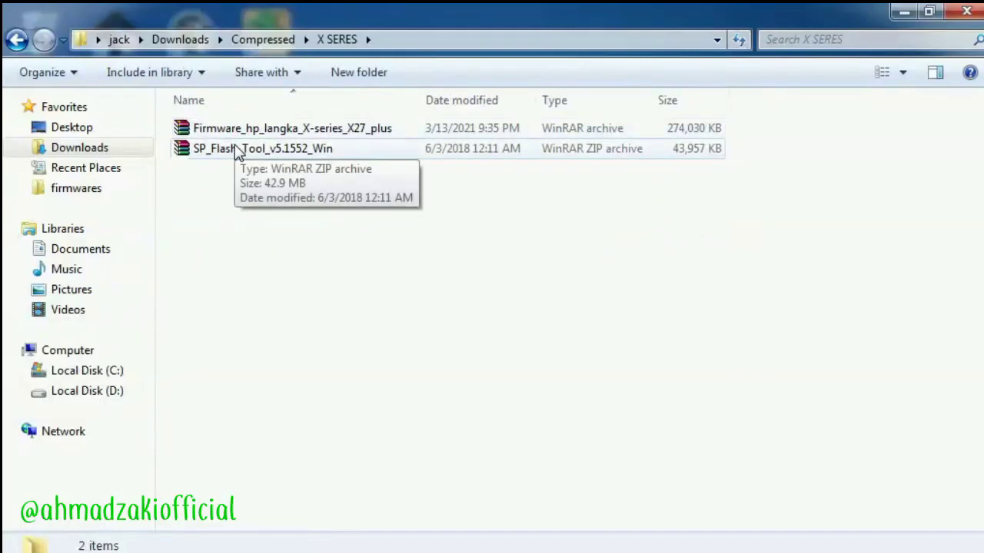
# Extract the SP_Flash_Tool_v5.1552_Win archive with 7-Zip into its own folder inside X SERES.
pyautogui.rightClick(238, 151)
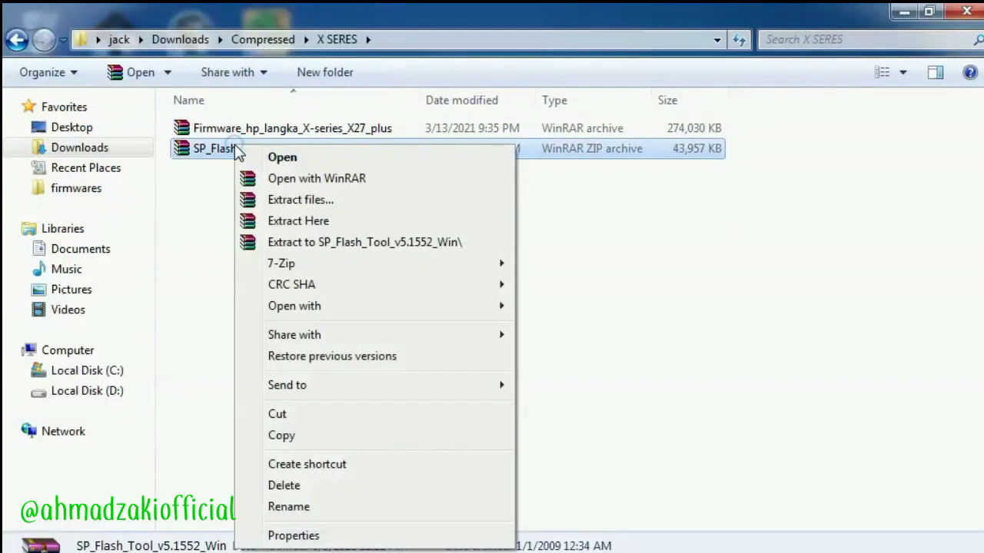
pyautogui.moveTo(361, 263)
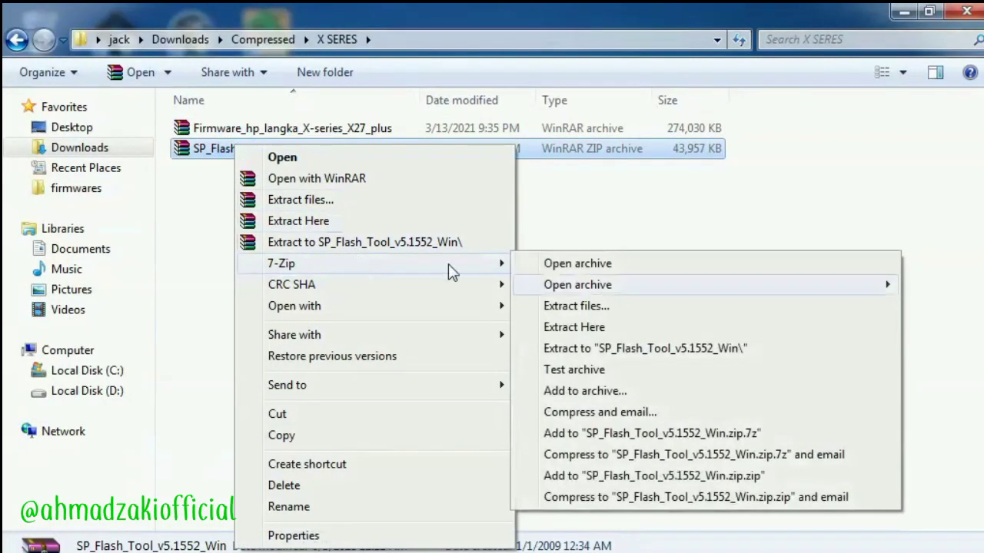
pyautogui.click(600, 303)
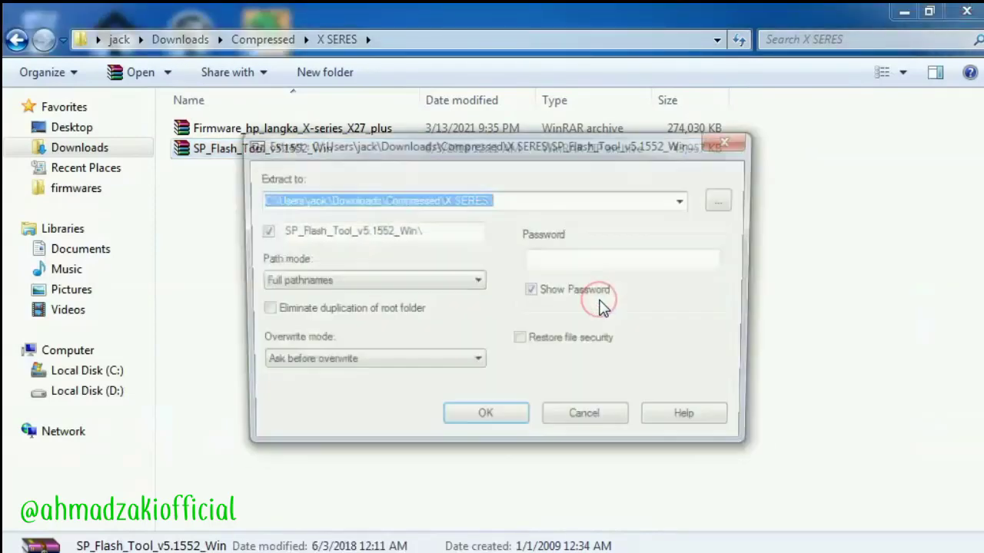
pyautogui.click(471, 422)
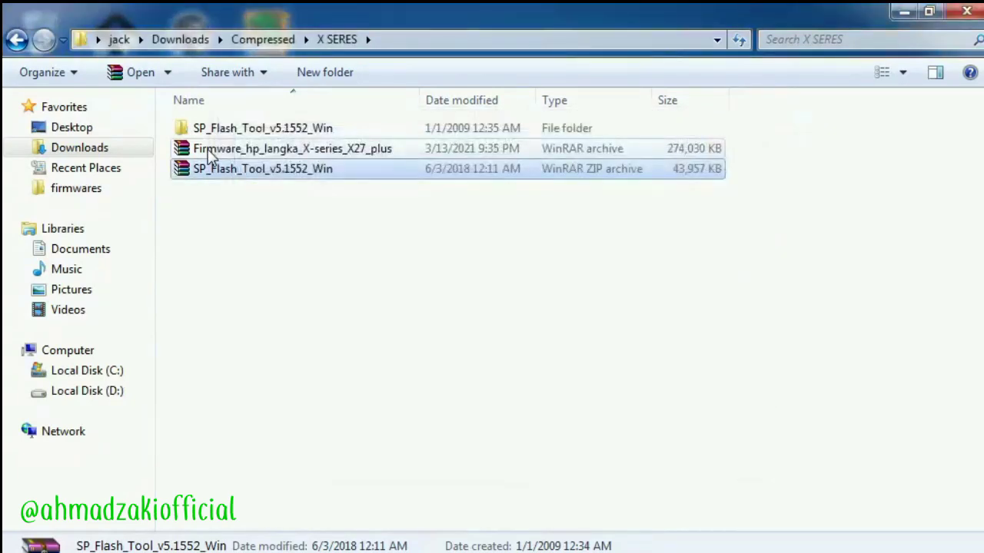
# Extract the Firmware_hp_langka_X-series_X27_plus archive with 7-Zip into its own folder inside X SERES.
pyautogui.click(212, 152)
pyautogui.rightClick(212, 152)
pyautogui.moveTo(407, 269)
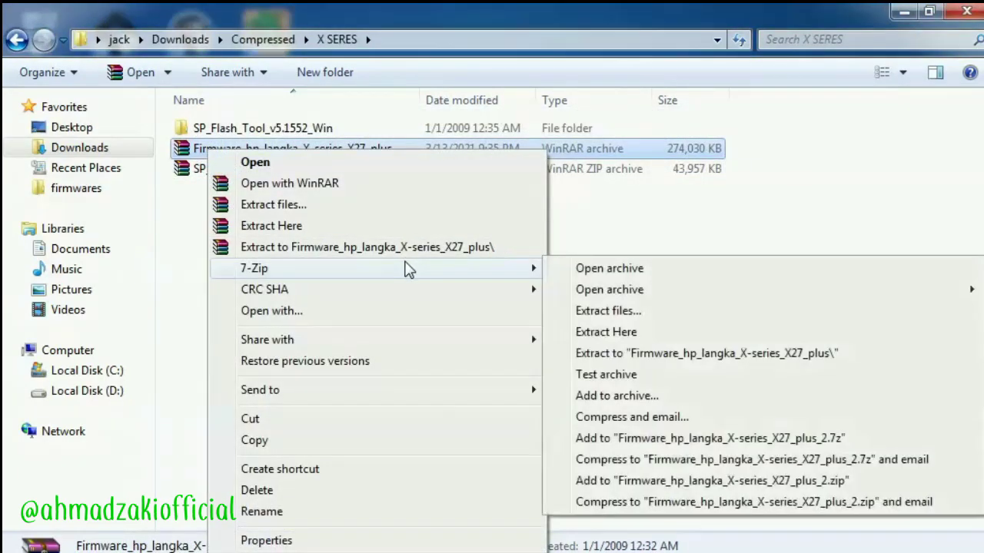
pyautogui.click(596, 312)
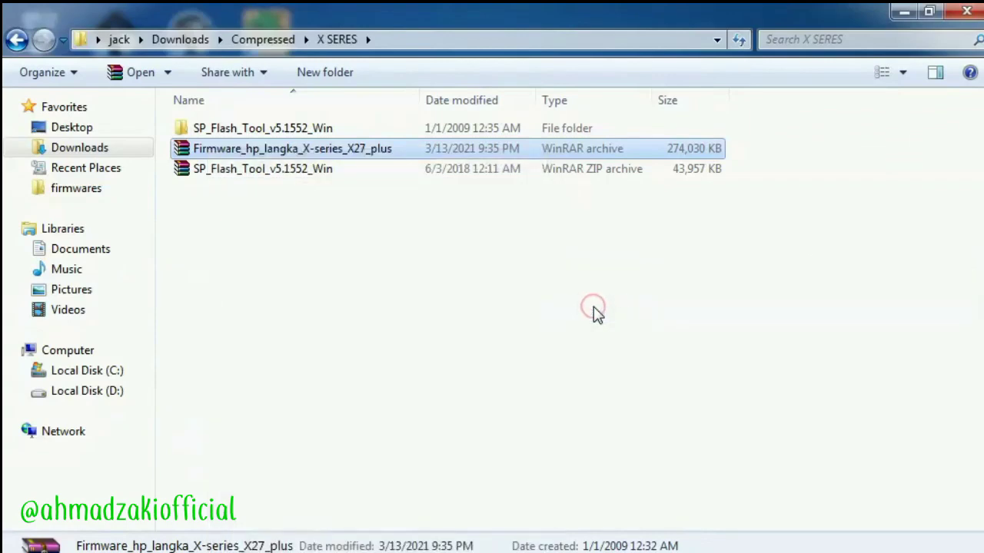
pyautogui.click(482, 423)
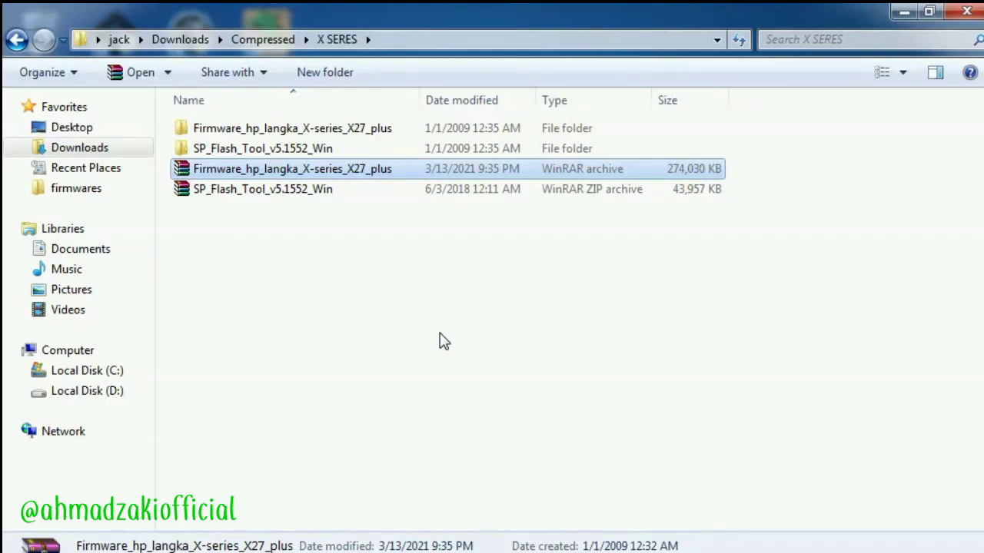
# Check the files in the extracted X series X27 plus firmware folder and return to X SERES.
pyautogui.doubleClick(268, 133)
pyautogui.doubleClick(268, 132)
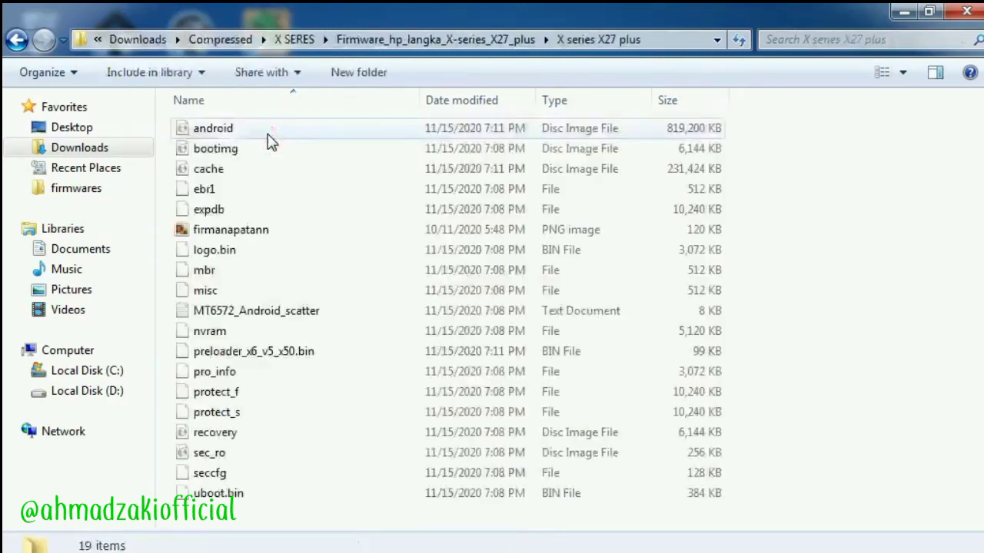
pyautogui.click(16, 41)
pyautogui.click(16, 41)
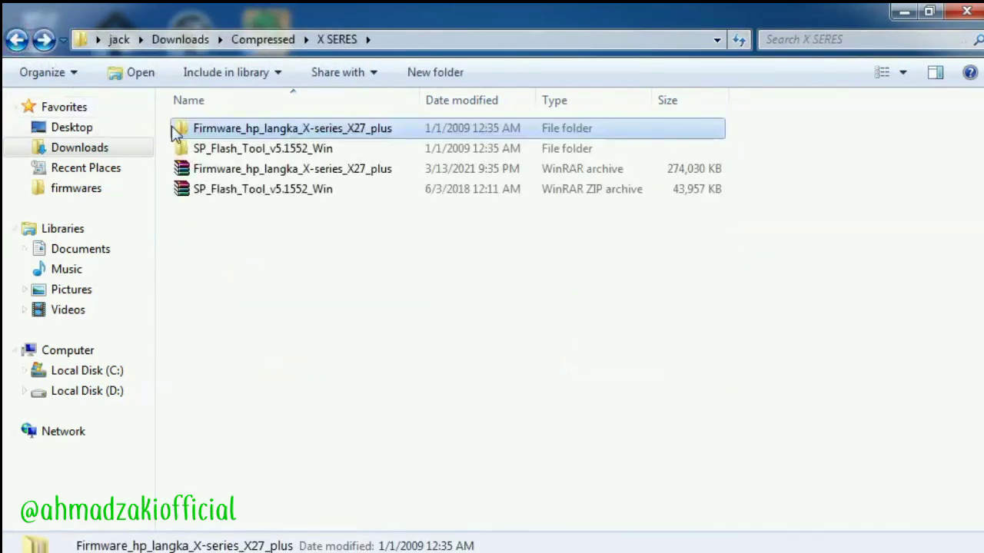
# Launch the flash_tool application from the SP_Flash_Tool_v5.1552 folder inside the extracted SP_Flash_Tool_v5.1552_Win folder.
pyautogui.doubleClick(214, 151)
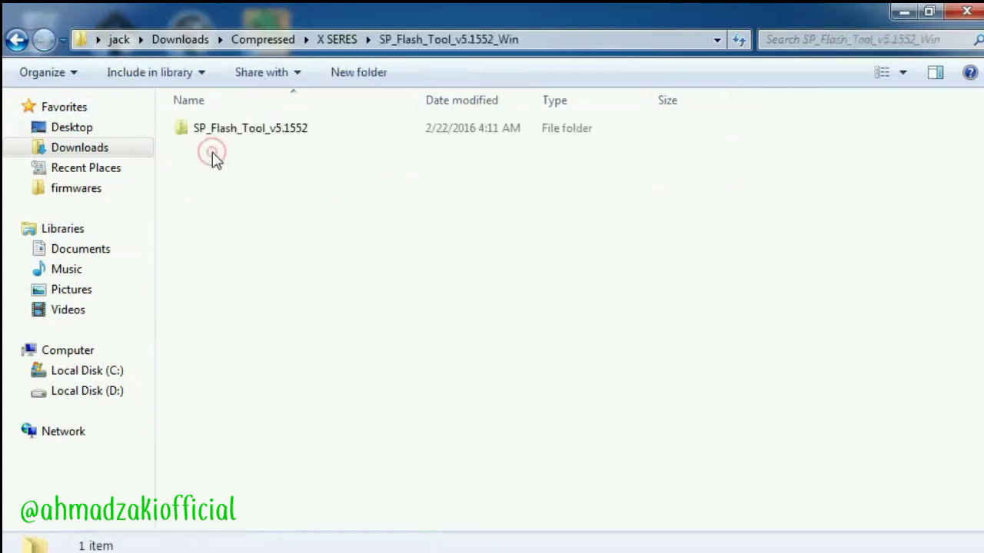
pyautogui.doubleClick(217, 132)
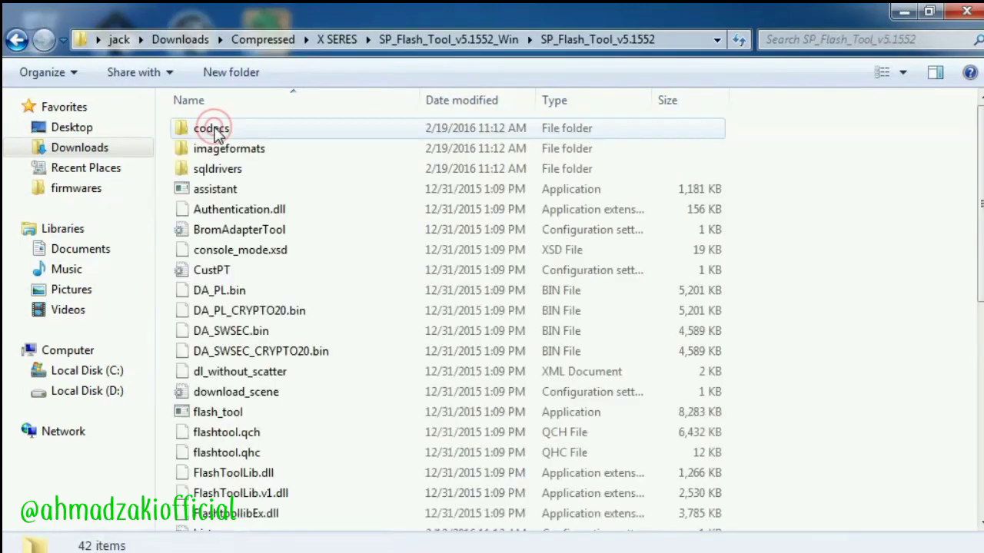
pyautogui.click(209, 414)
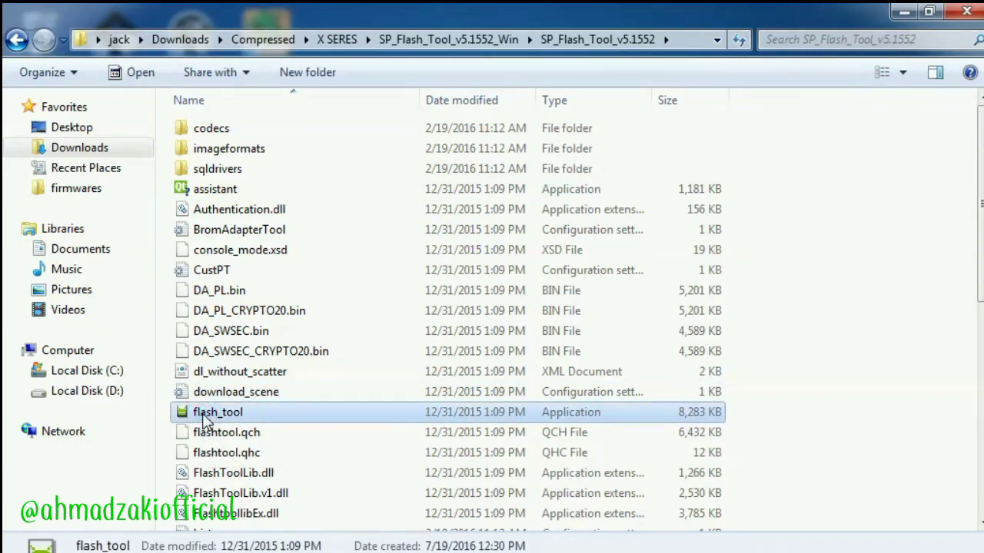
pyautogui.doubleClick(207, 415)
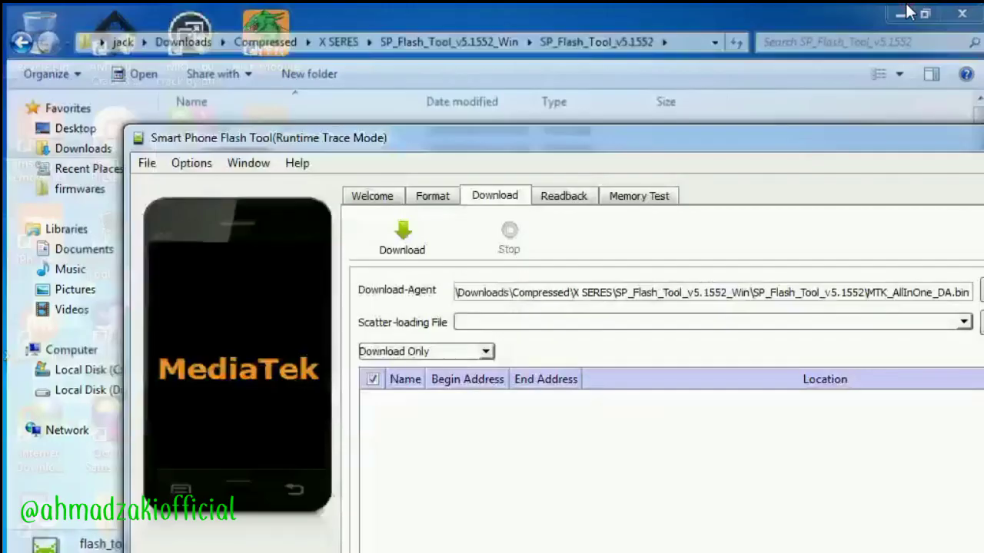
# Minimize the file browser window and maximize the Smart Phone Flash Tool window.
pyautogui.click(903, 11)
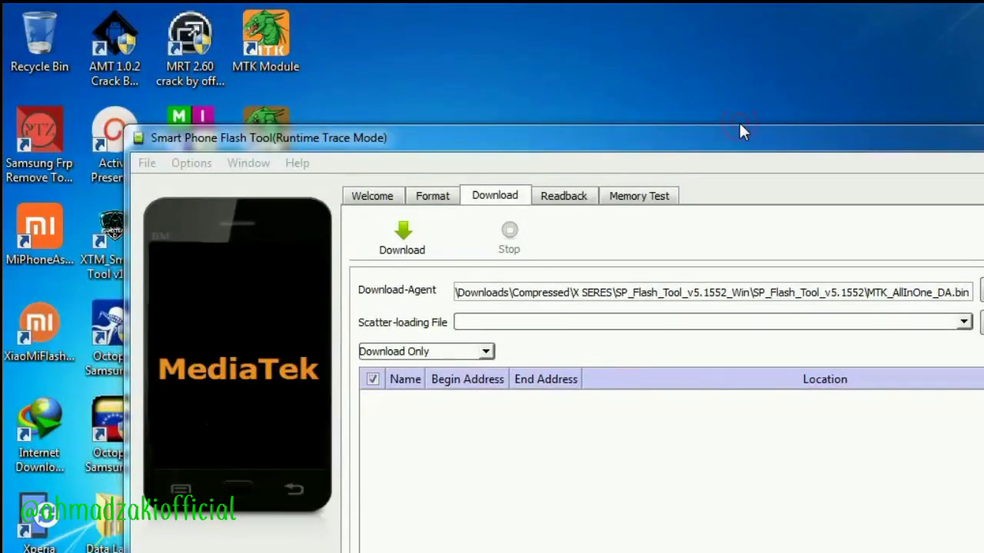
pyautogui.doubleClick(736, 141)
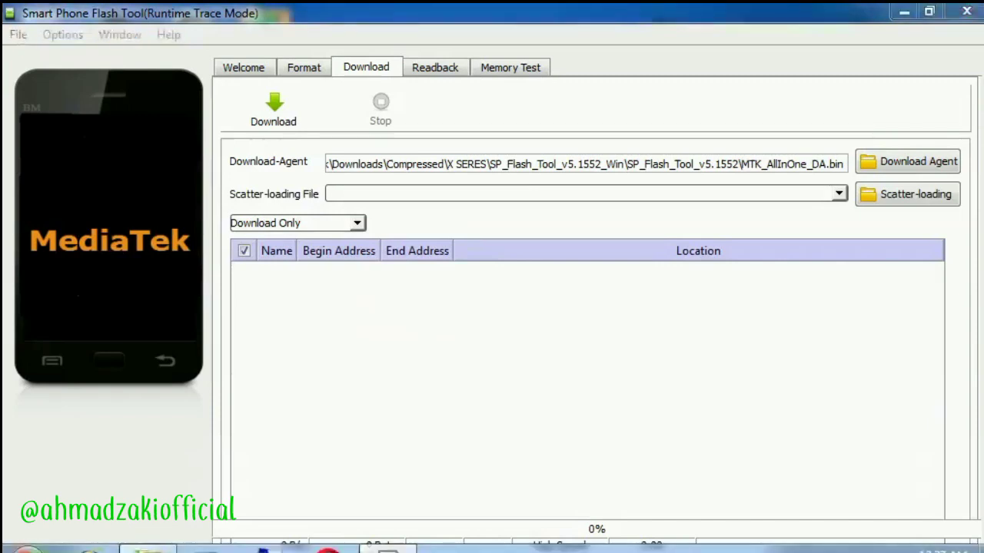
pyautogui.press('super')
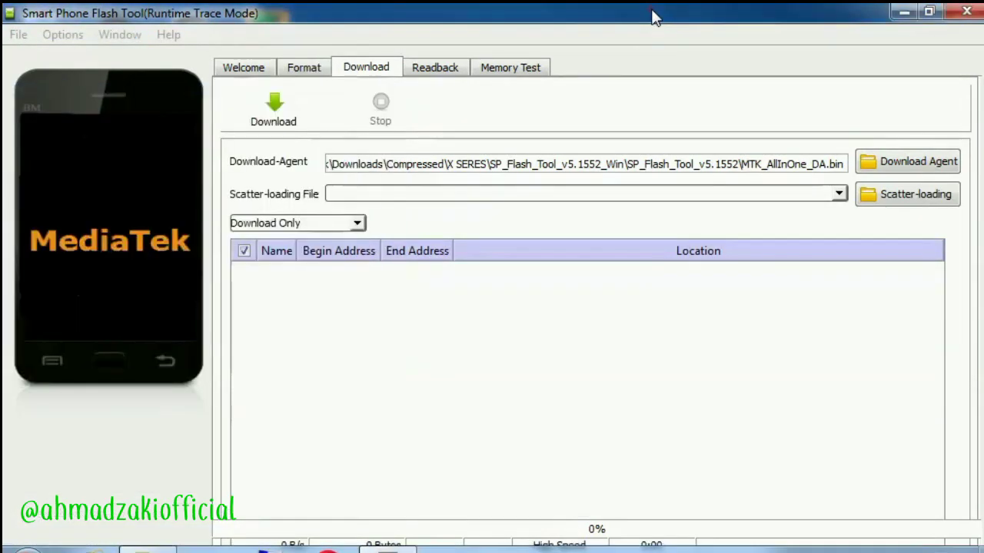
pyautogui.click(653, 15)
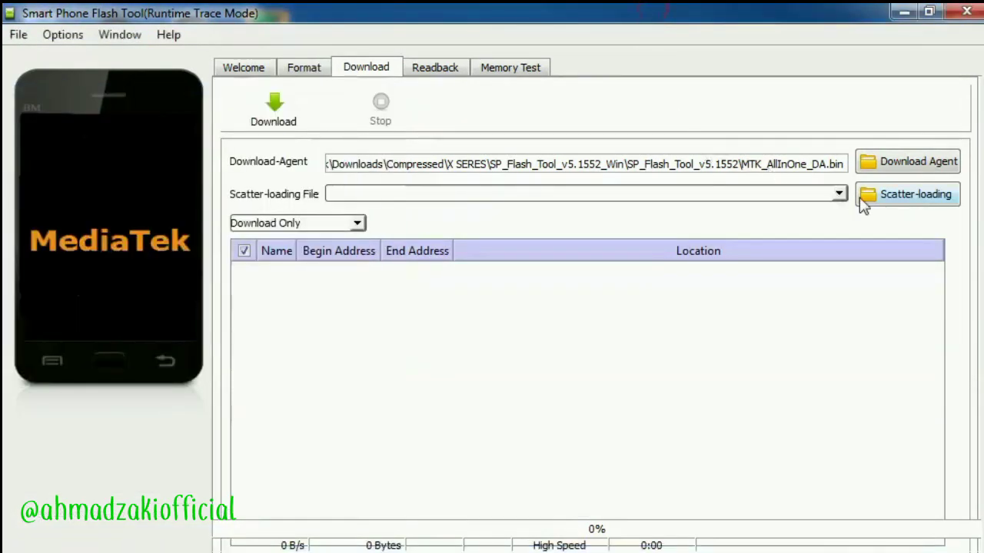
# Load the MT6572_Android_scatter file from the extracted X series X27 plus firmware folder as the scatter-loading file.
pyautogui.click(887, 198)
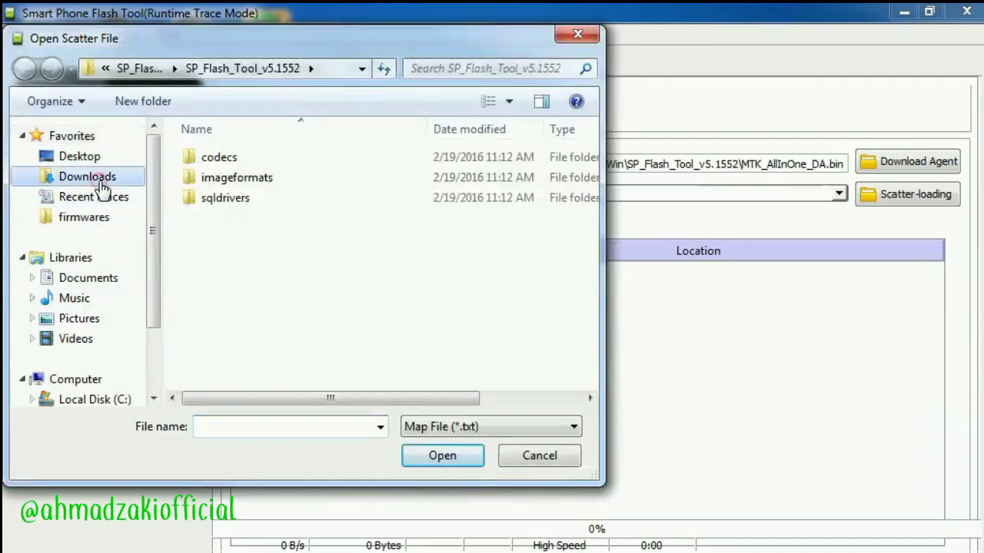
pyautogui.click(100, 181)
pyautogui.click(221, 178)
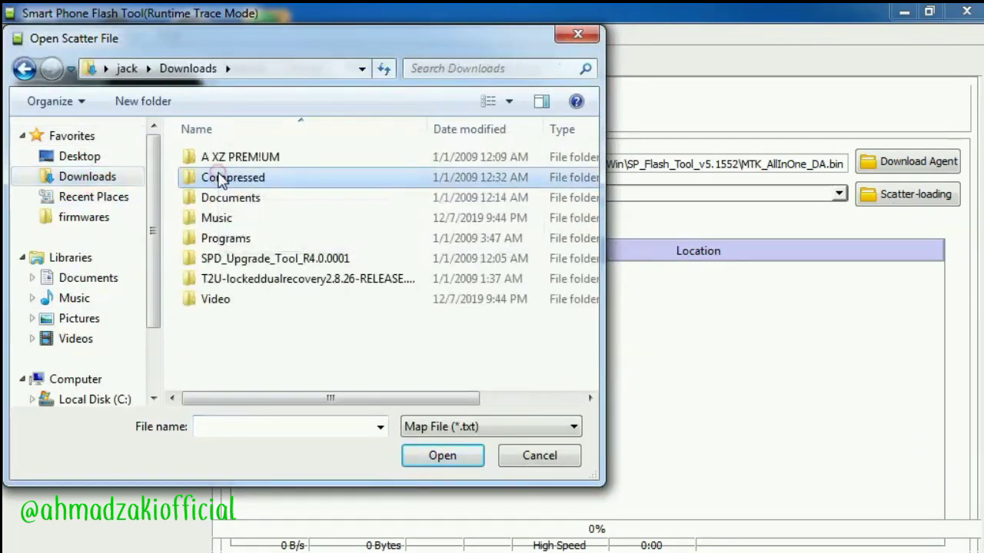
pyautogui.doubleClick(221, 178)
pyautogui.doubleClick(219, 166)
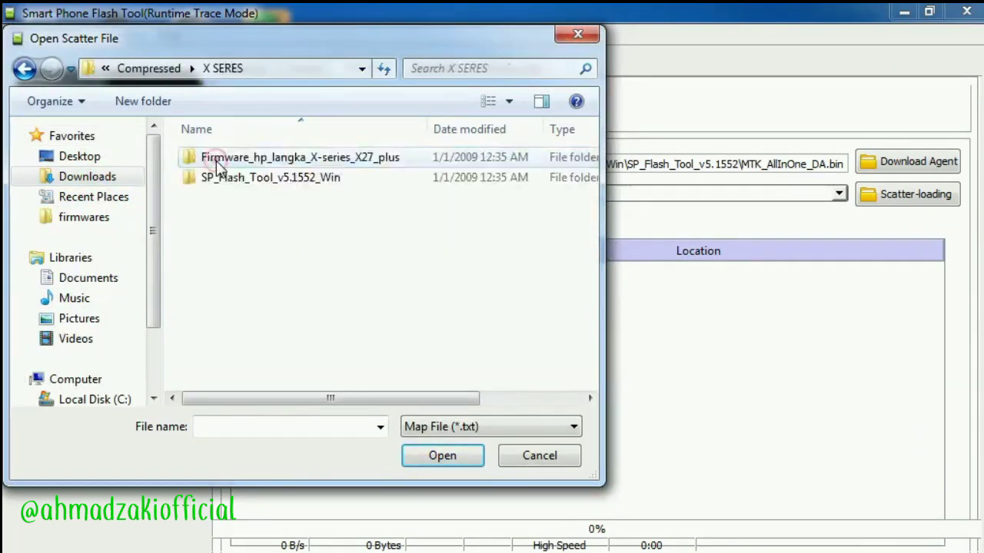
pyautogui.doubleClick(219, 166)
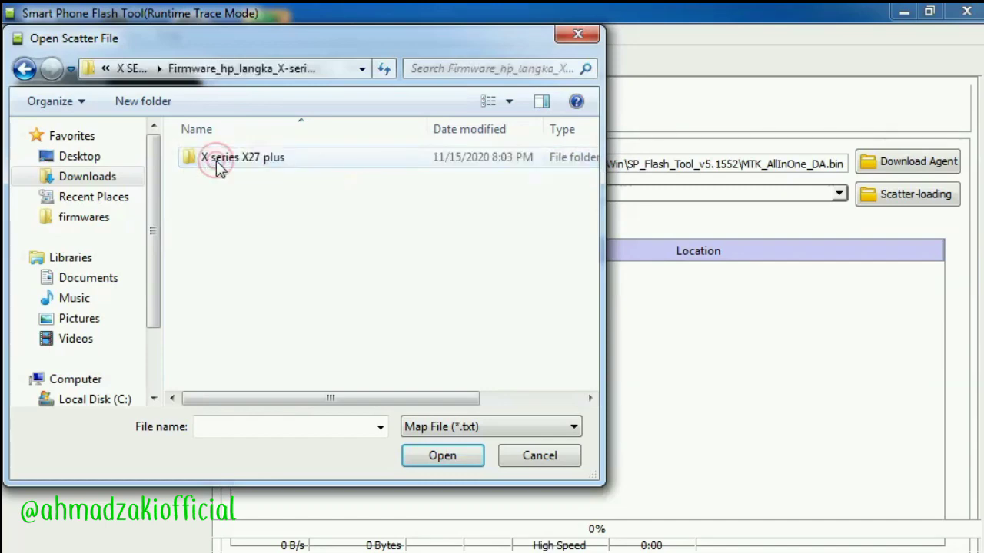
pyautogui.click(219, 166)
pyautogui.doubleClick(219, 161)
pyautogui.doubleClick(217, 164)
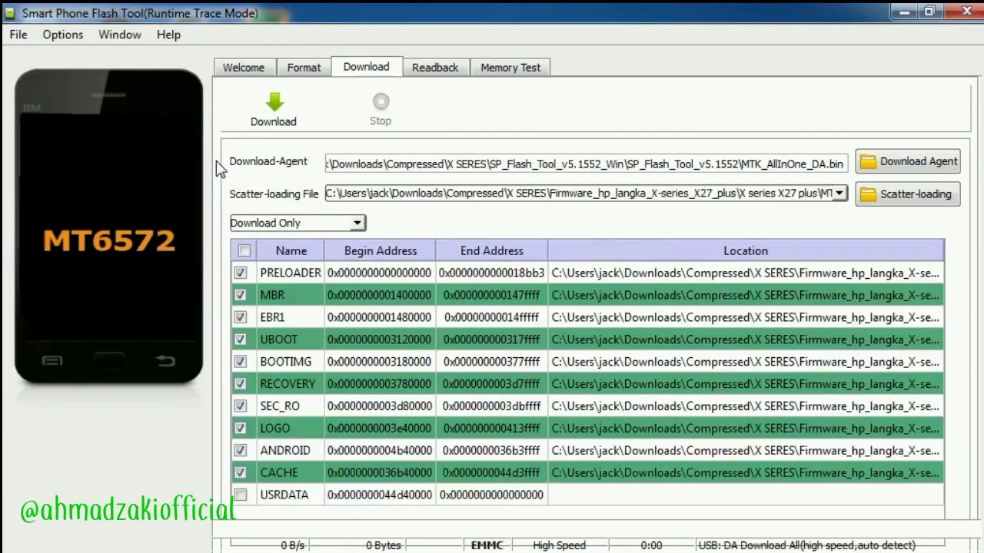
# Exclude the PRELOADER partition and start the firmware download in Download Only mode.
pyautogui.click(241, 273)
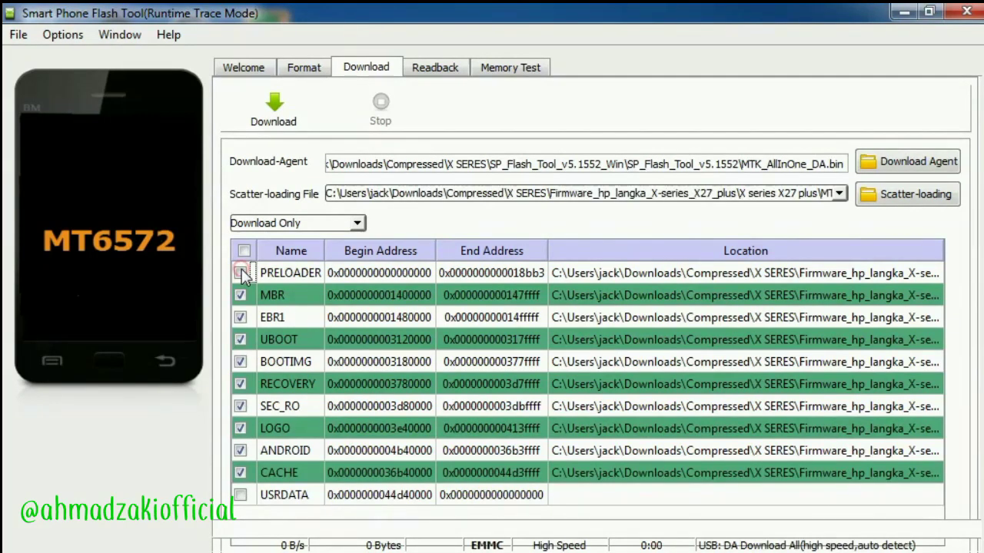
pyautogui.click(287, 102)
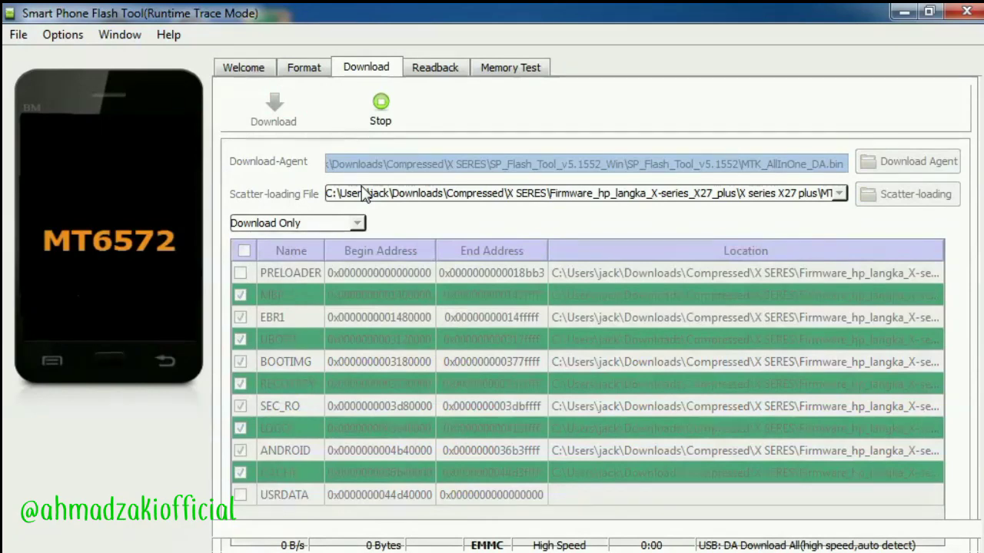